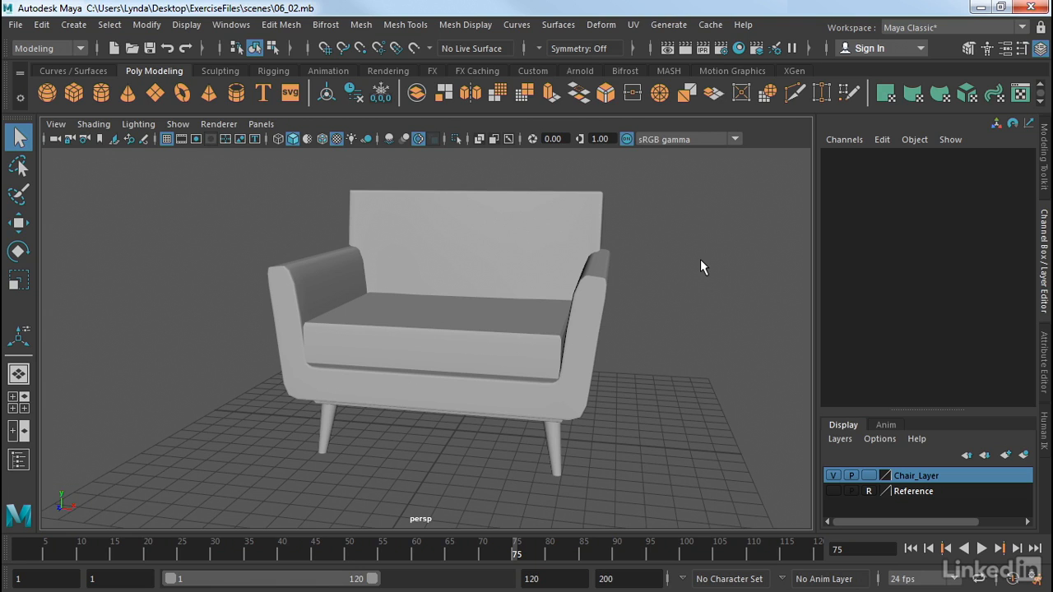
- Smooth the chair cushion mesh with exponential divisions, division level 1 and the OpenSubdiv Catmull-Clark subdivision type
{"action": "left_click_drag", "start_coordinate": [472, 304], "coordinate": [489, 334], "text": "alt"}
{"action": "left_click", "coordinate": [467, 340]}
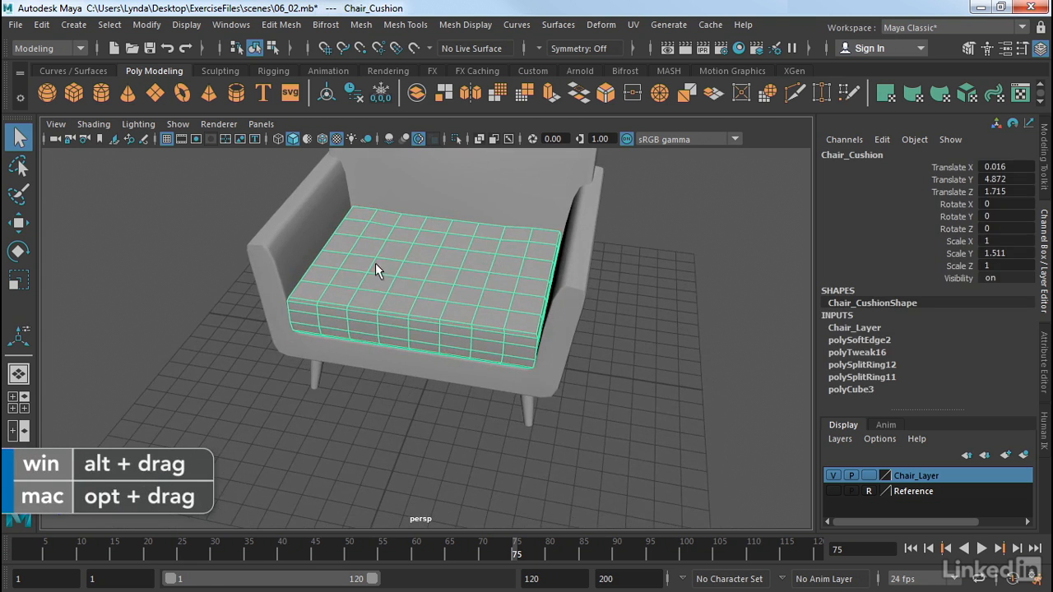
{"action": "right_click_drag", "start_coordinate": [375, 263], "coordinate": [500, 271], "text": "alt"}
{"action": "left_click_drag", "start_coordinate": [500, 279], "coordinate": [520, 316], "text": "alt"}
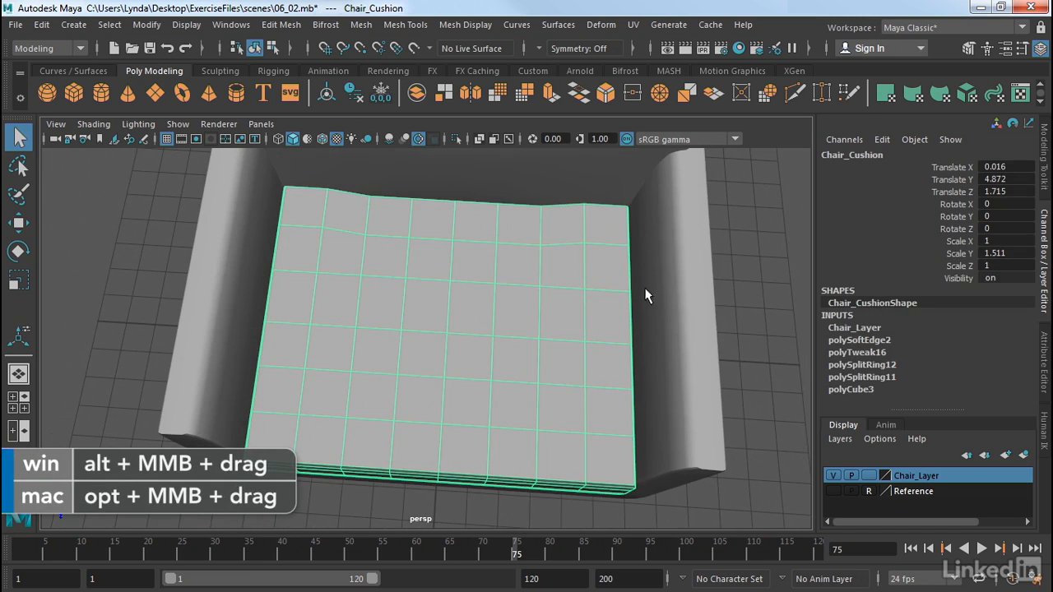
{"action": "left_click_drag", "start_coordinate": [574, 336], "coordinate": [571, 324], "text": "alt"}
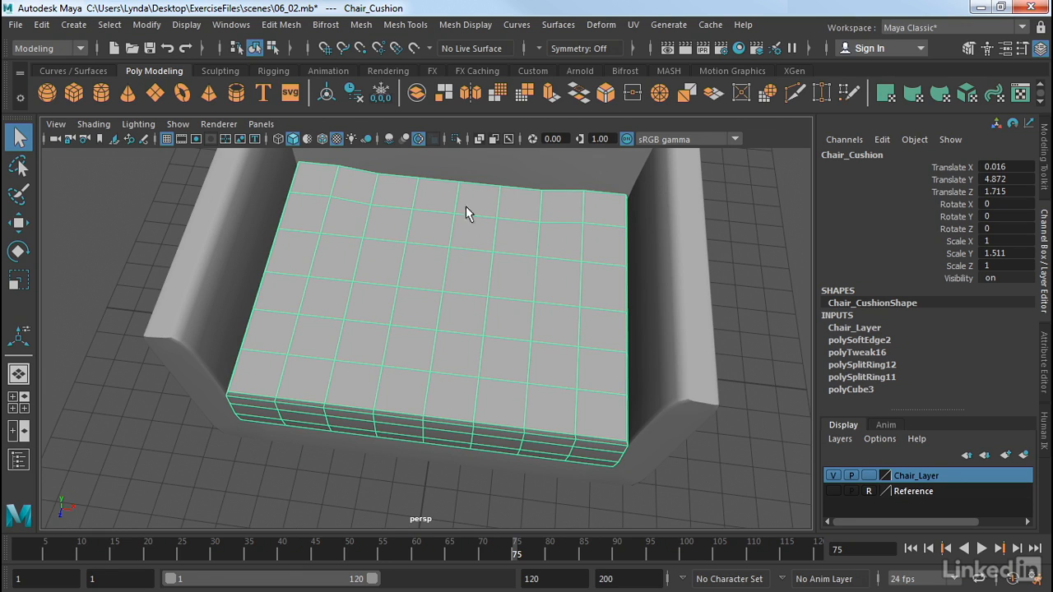
{"action": "left_click", "coordinate": [359, 25]}
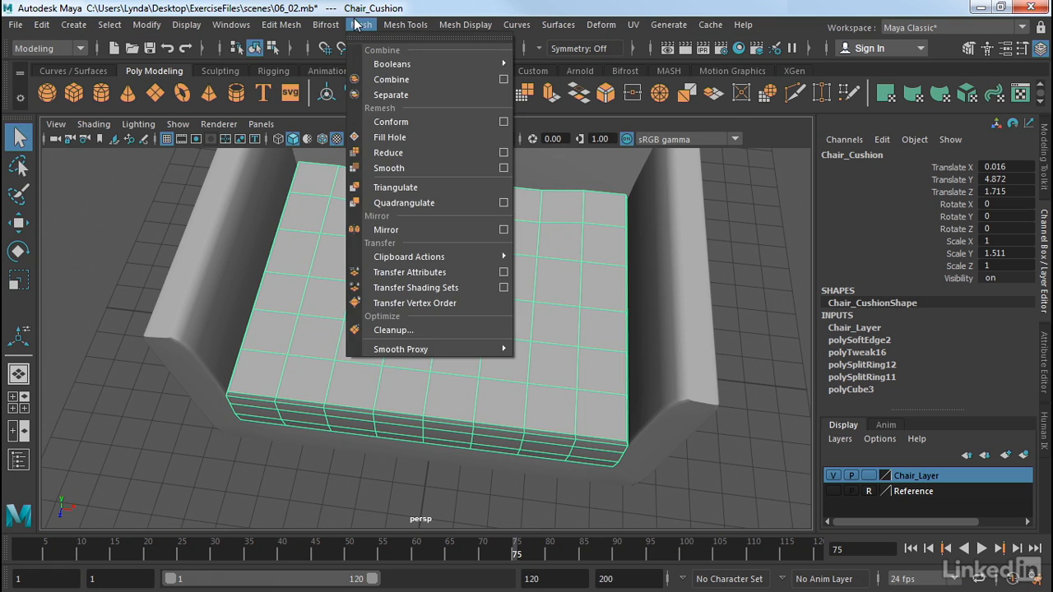
{"action": "left_click", "coordinate": [503, 168]}
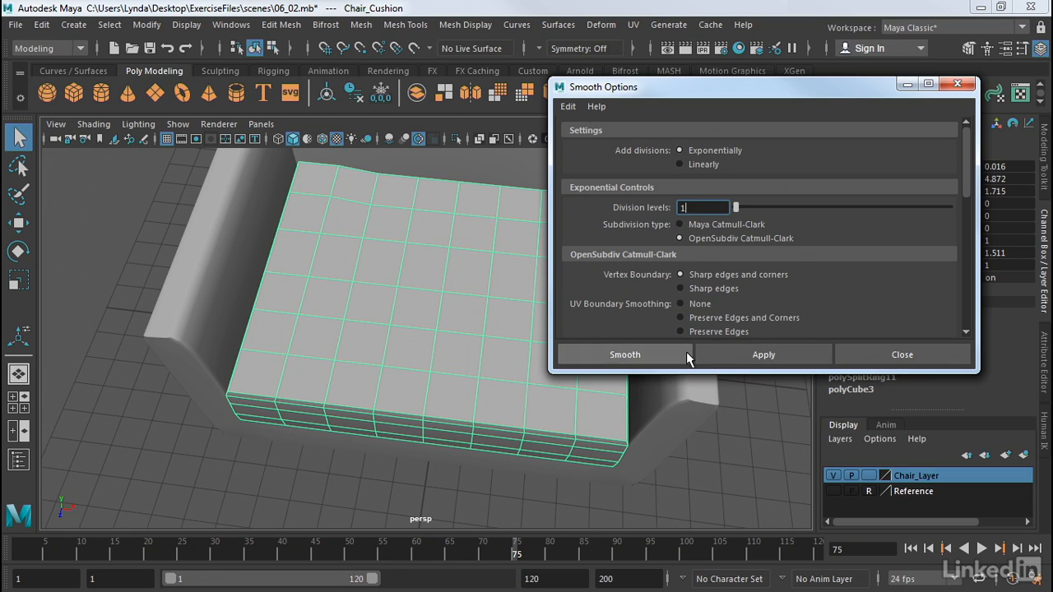
{"action": "left_click", "coordinate": [648, 354]}
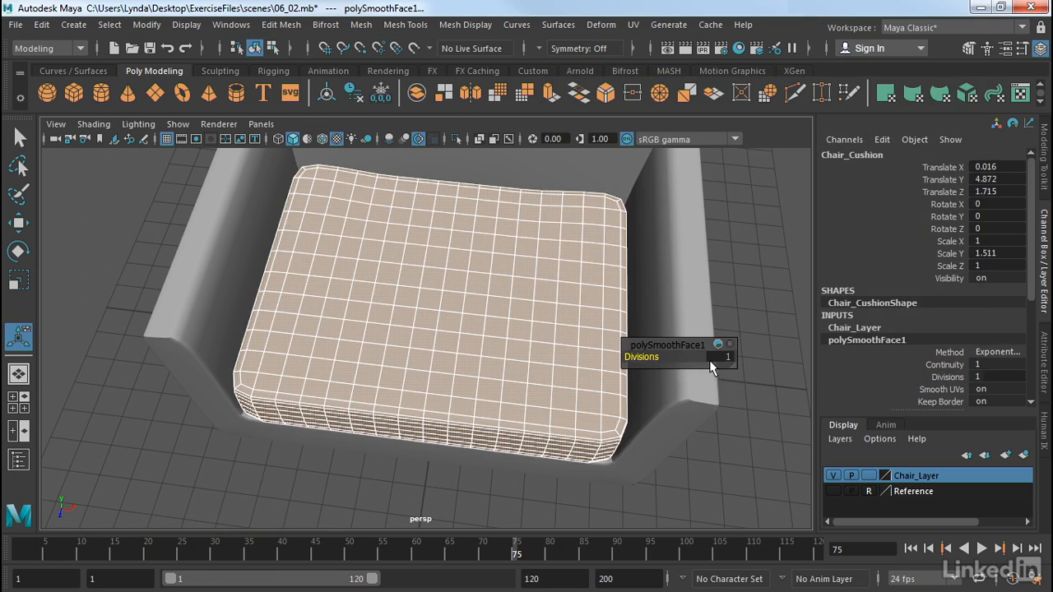
- Try the cushion's smoothing at 0, 1 and 2 divisions, comparing the mesh at its corners and edges
{"action": "left_click_drag", "start_coordinate": [602, 291], "coordinate": [536, 272], "text": "alt"}
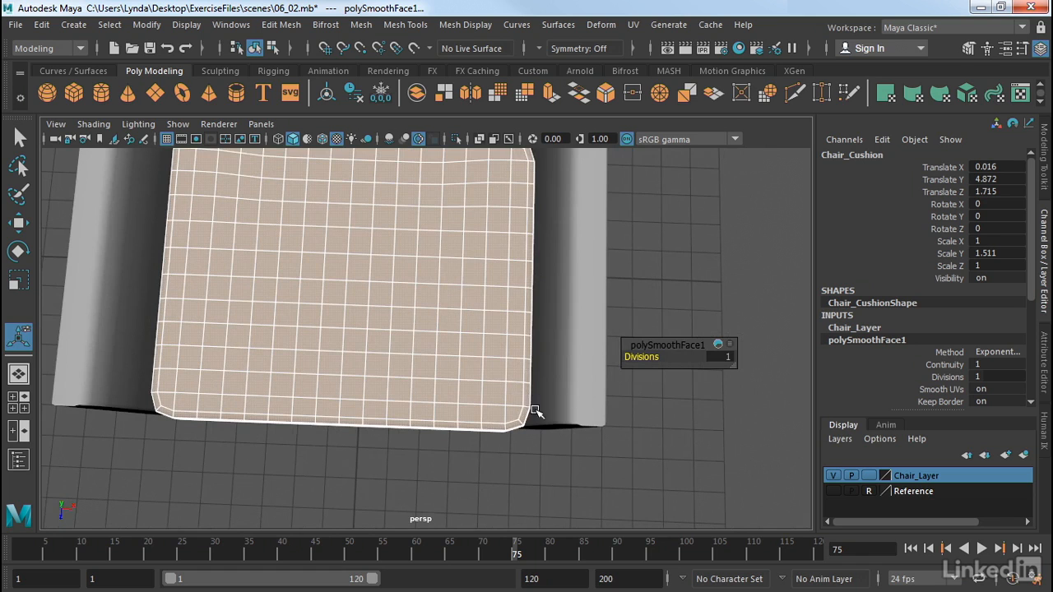
{"action": "right_click_drag", "start_coordinate": [491, 421], "coordinate": [547, 310], "text": "alt"}
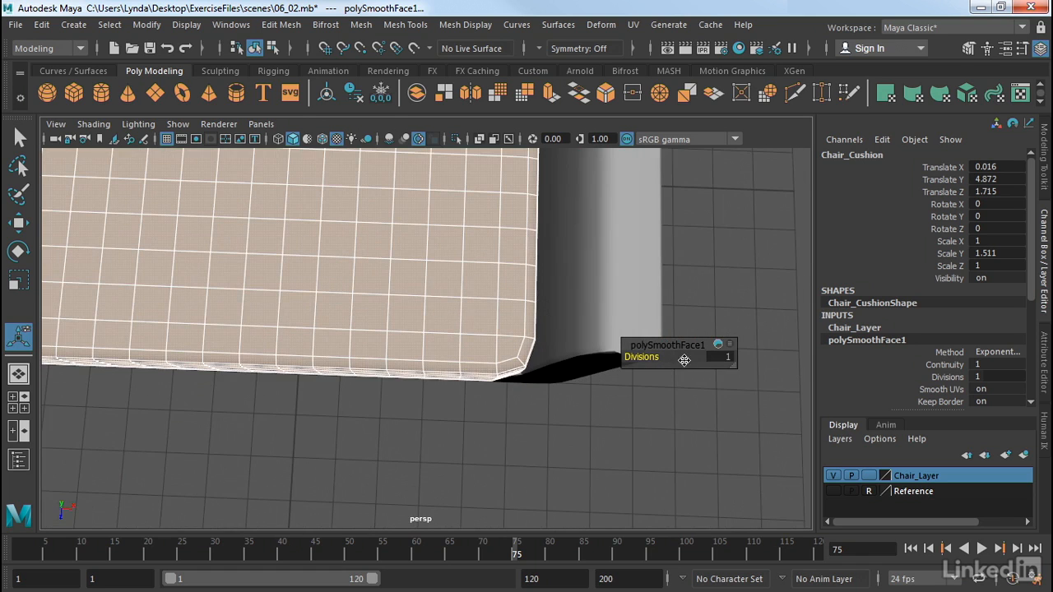
{"action": "left_click_drag", "start_coordinate": [658, 357], "coordinate": [648, 362]}
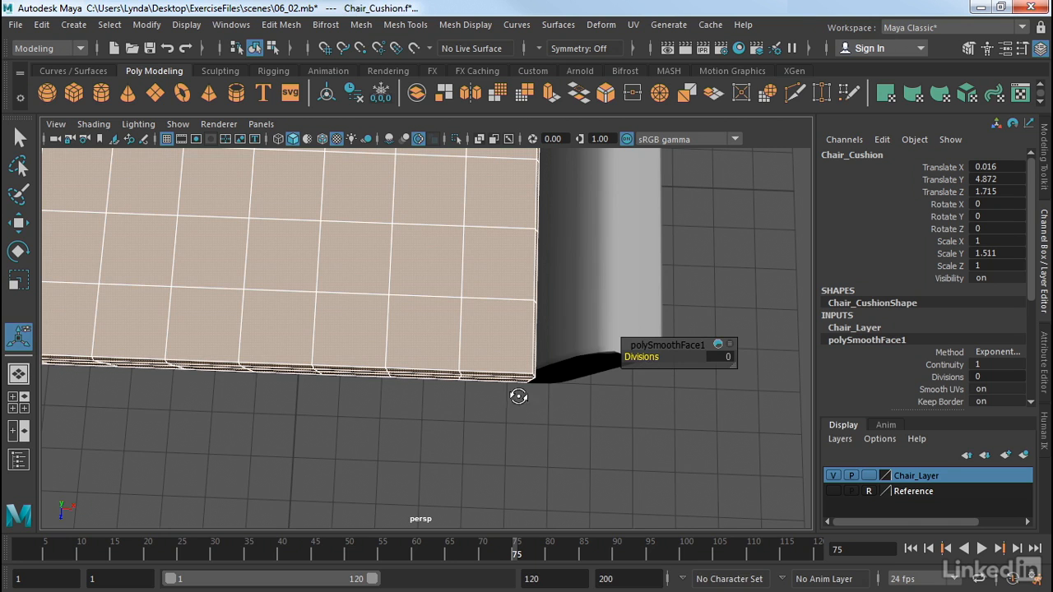
{"action": "left_click_drag", "start_coordinate": [521, 394], "coordinate": [640, 358], "text": "alt"}
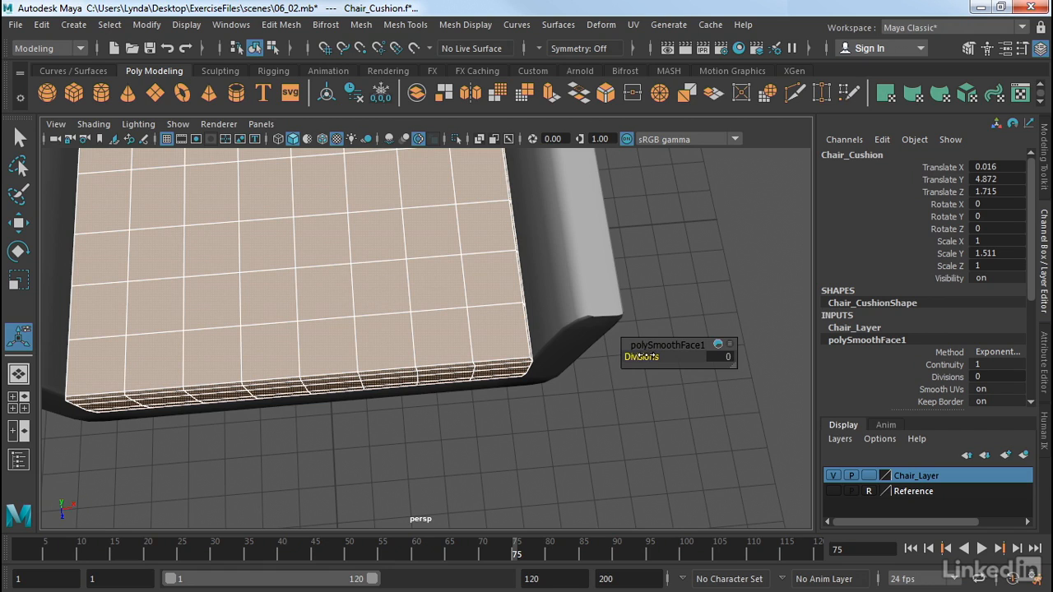
{"action": "left_click_drag", "start_coordinate": [642, 356], "coordinate": [648, 357]}
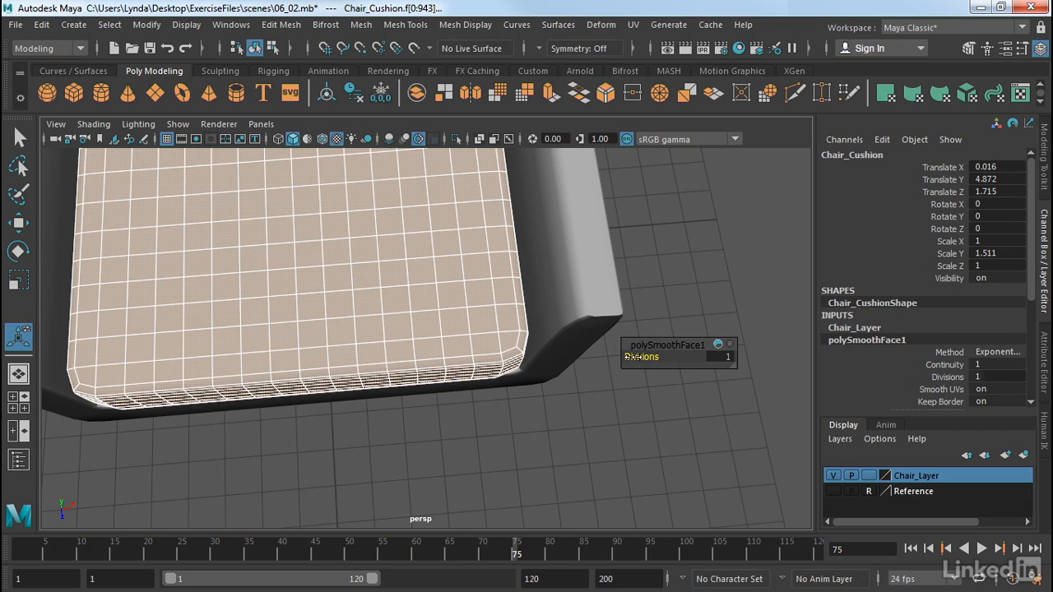
{"action": "left_click_drag", "start_coordinate": [640, 356], "coordinate": [638, 356]}
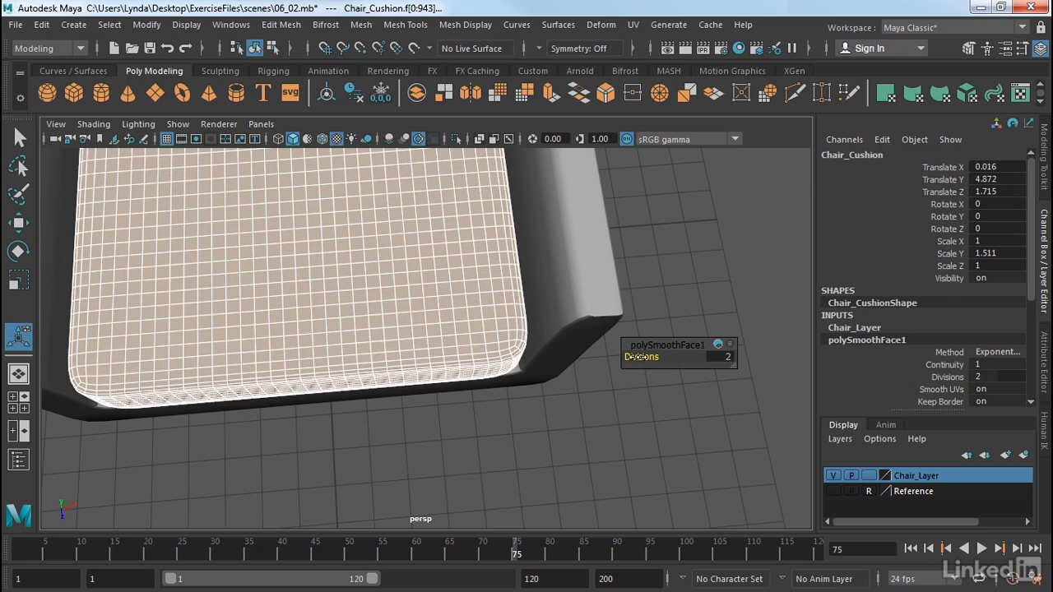
{"action": "scroll", "coordinate": [464, 322], "scroll_direction": "down", "scroll_amount": 6}
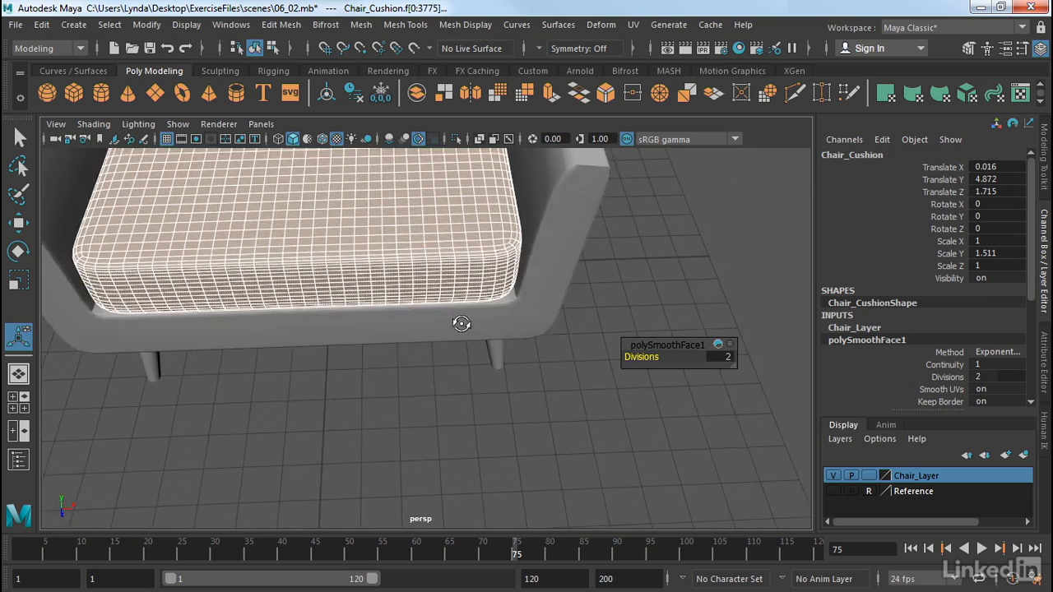
{"action": "left_click_drag", "start_coordinate": [474, 305], "coordinate": [442, 357], "text": "alt"}
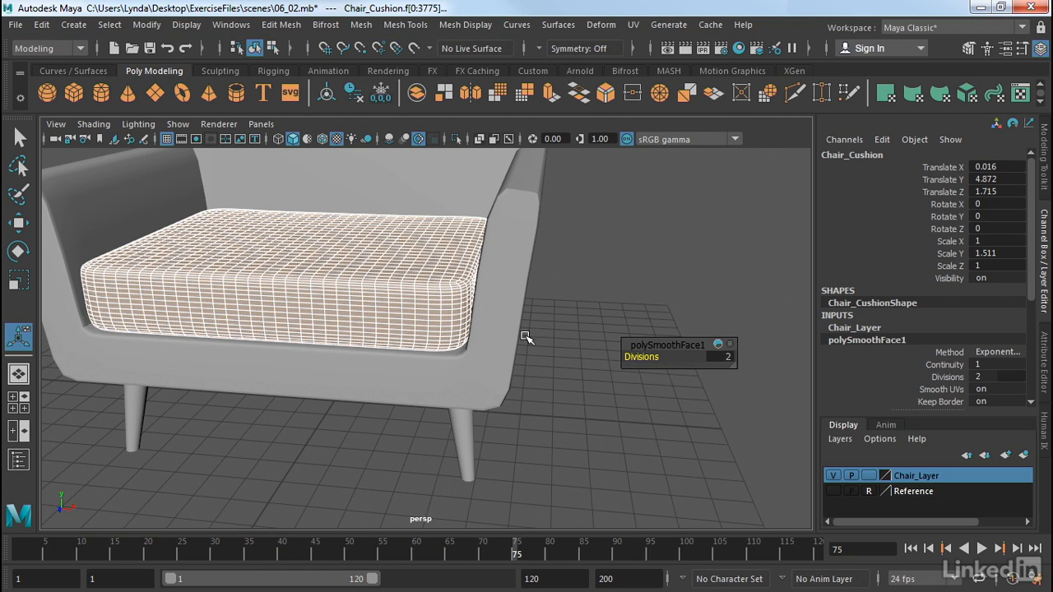
- Set the cushion's smoothing divisions to 1
{"action": "left_click_drag", "start_coordinate": [473, 334], "coordinate": [515, 376], "text": "alt"}
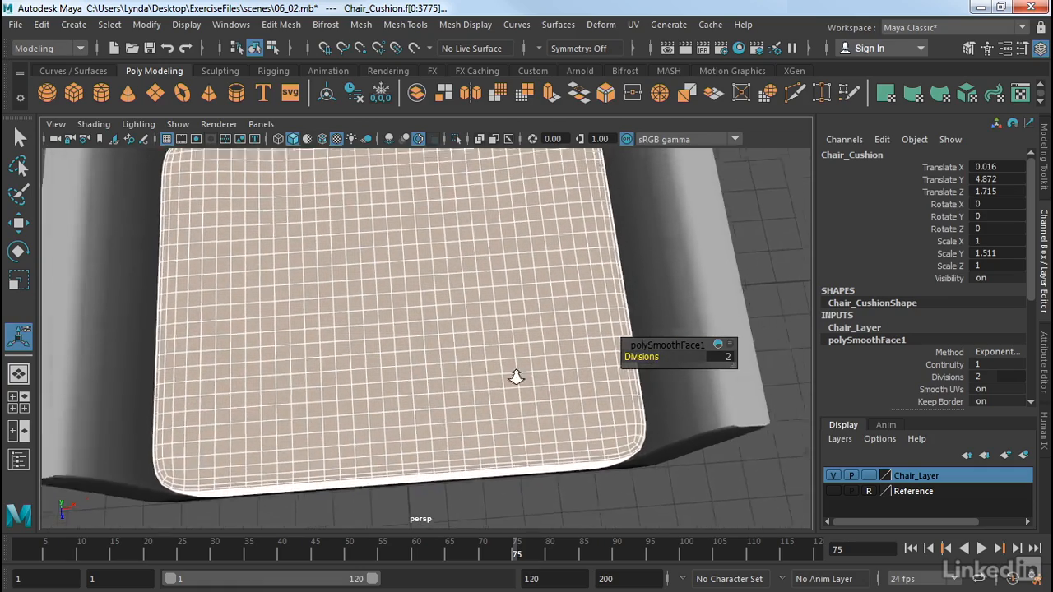
{"action": "right_click_drag", "start_coordinate": [516, 377], "coordinate": [491, 374], "text": "alt"}
{"action": "left_click_drag", "start_coordinate": [492, 374], "coordinate": [496, 377], "text": "alt"}
{"action": "left_click_drag", "start_coordinate": [638, 364], "coordinate": [627, 370]}
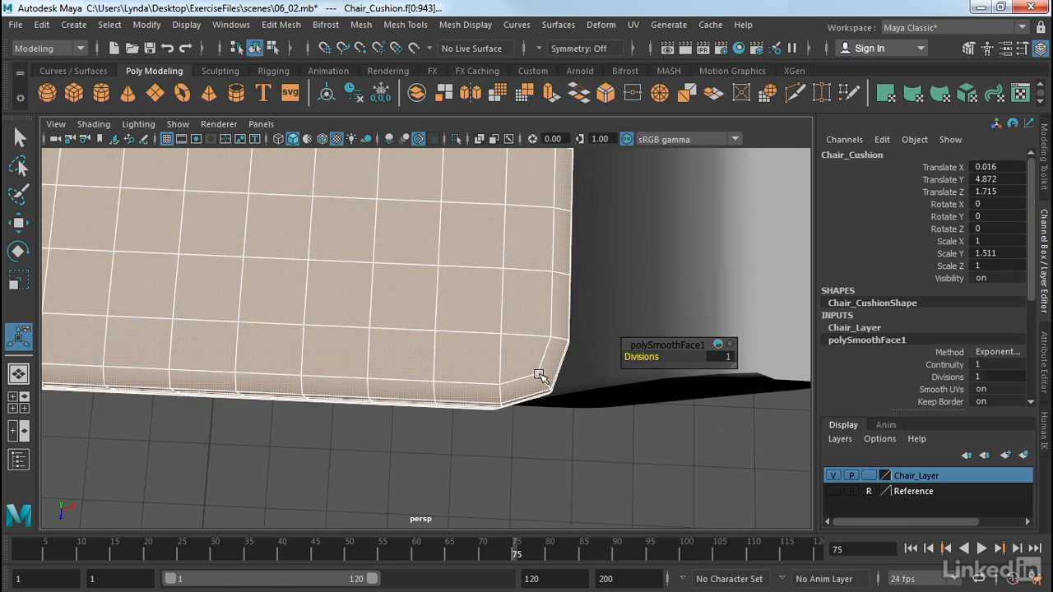
- Smooth the chair back mesh using the same Smooth settings
{"action": "left_click", "coordinate": [627, 446]}
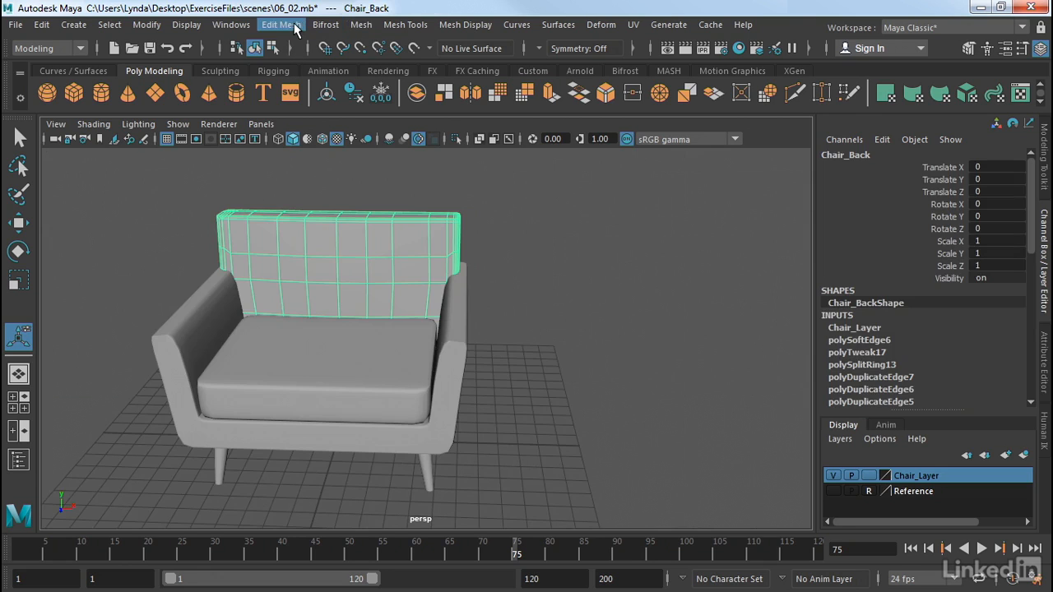
{"action": "left_click", "coordinate": [360, 25]}
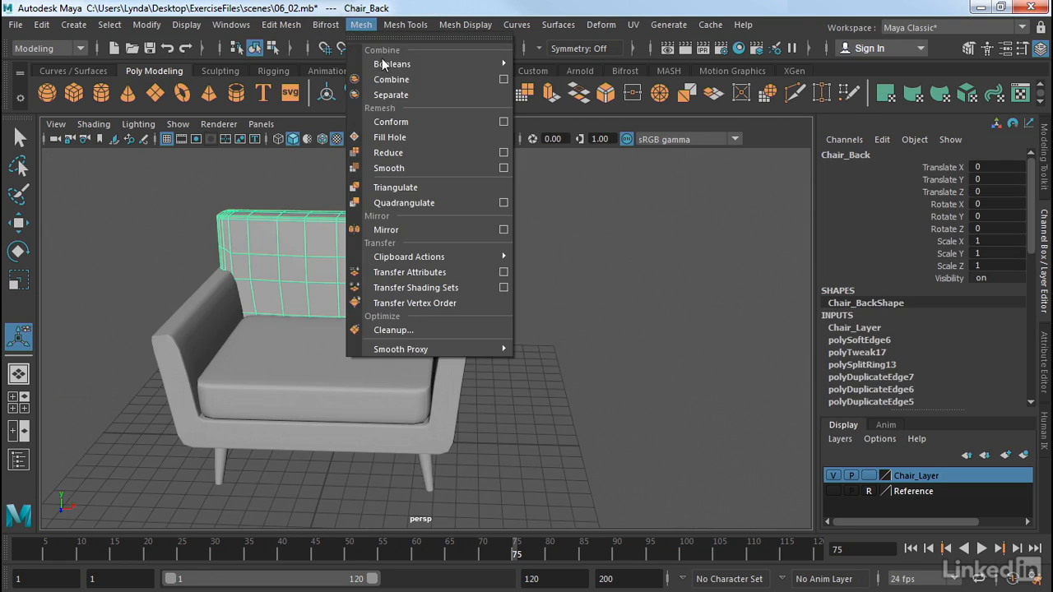
{"action": "left_click", "coordinate": [390, 167]}
{"action": "left_click_drag", "start_coordinate": [531, 245], "coordinate": [528, 224], "text": "alt"}
{"action": "middle_click_drag", "start_coordinate": [528, 224], "coordinate": [415, 283], "text": "alt"}
{"action": "right_click_drag", "start_coordinate": [415, 284], "coordinate": [529, 294], "text": "alt"}
{"action": "left_click_drag", "start_coordinate": [529, 294], "coordinate": [590, 281], "text": "alt"}
- Reselect the chair back as an object and display its smooth node's settings in the Attribute Editor
{"action": "left_click", "coordinate": [589, 283]}
{"action": "left_click", "coordinate": [427, 280]}
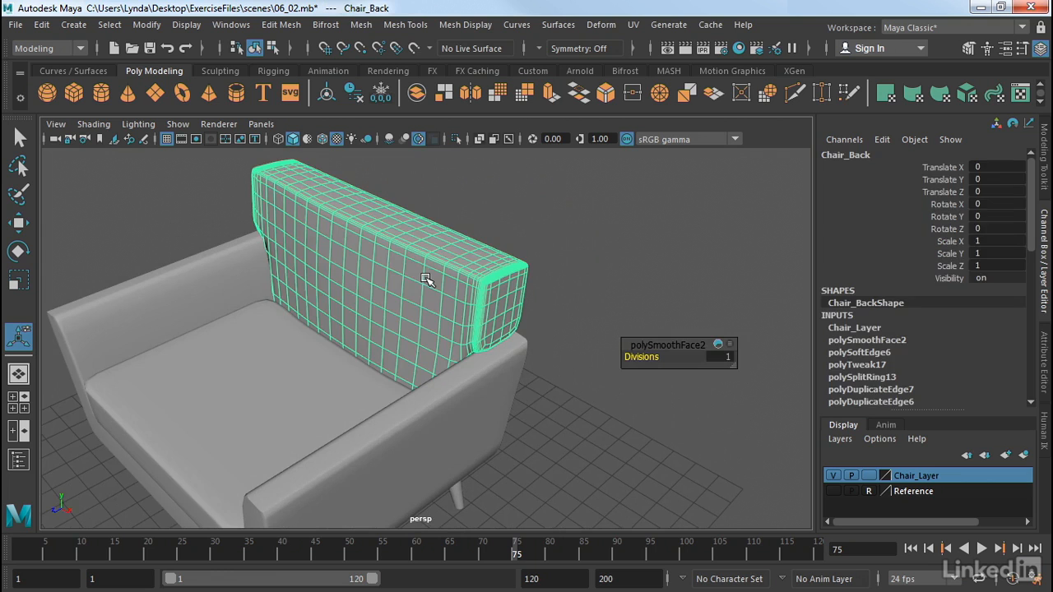
{"action": "left_click_drag", "start_coordinate": [673, 308], "coordinate": [736, 255], "text": "alt"}
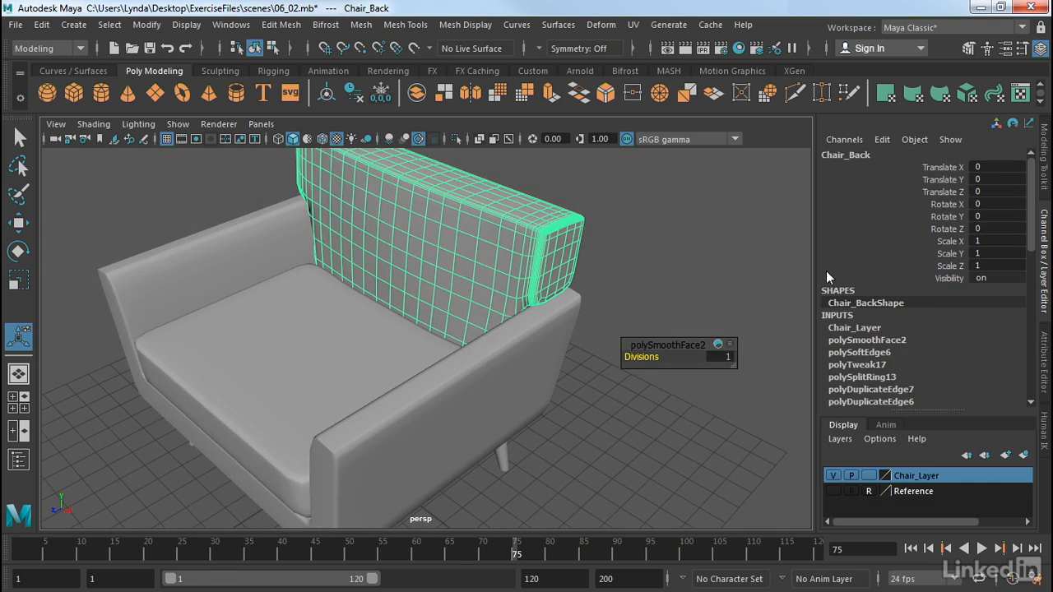
{"action": "left_click", "coordinate": [1043, 341]}
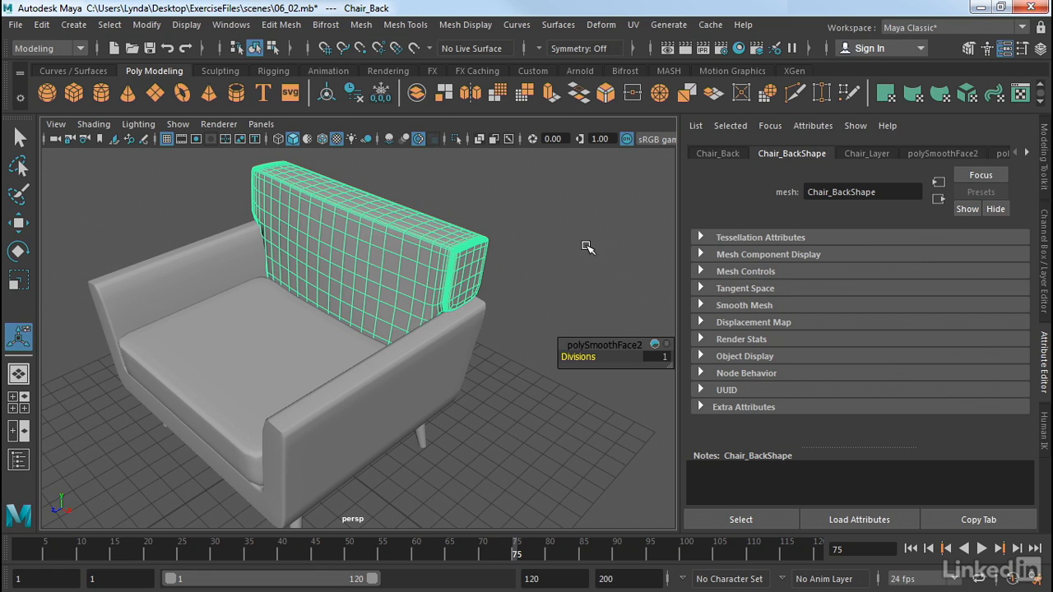
{"action": "left_click_drag", "start_coordinate": [594, 344], "coordinate": [546, 344]}
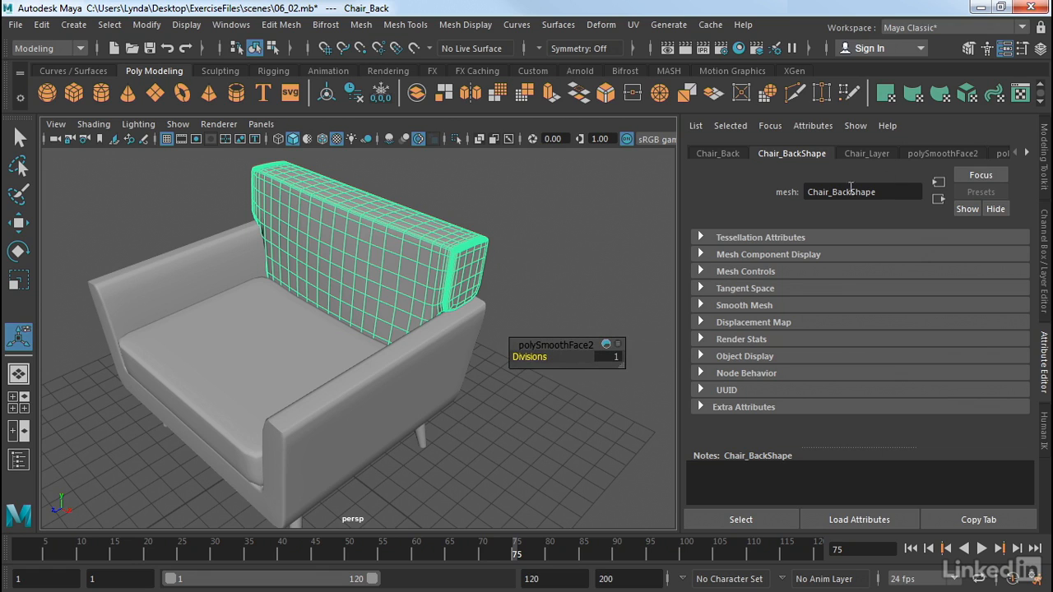
{"action": "left_click", "coordinate": [923, 154]}
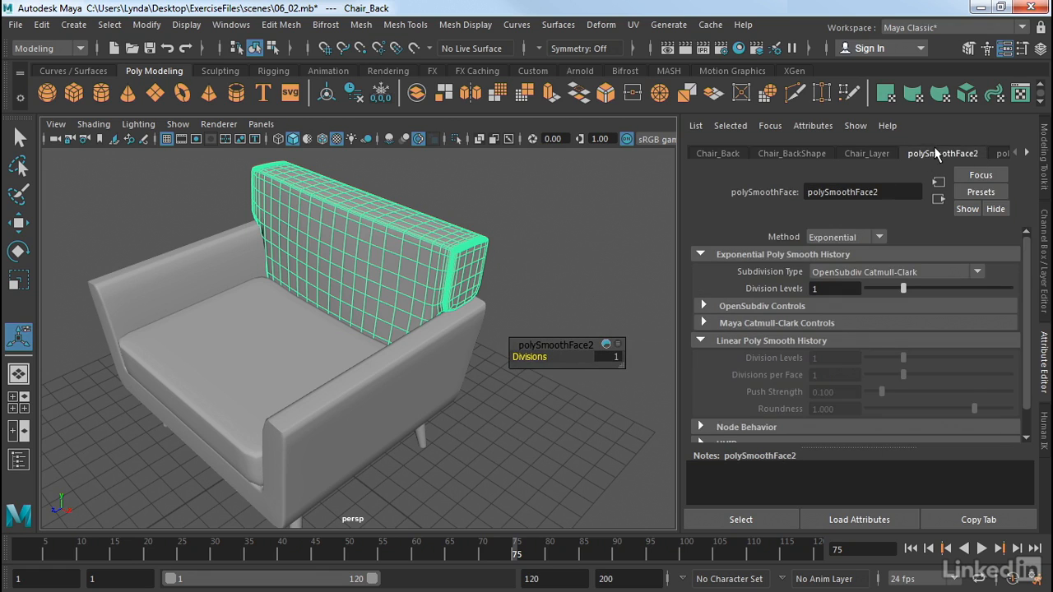
{"action": "left_click", "coordinate": [1027, 153]}
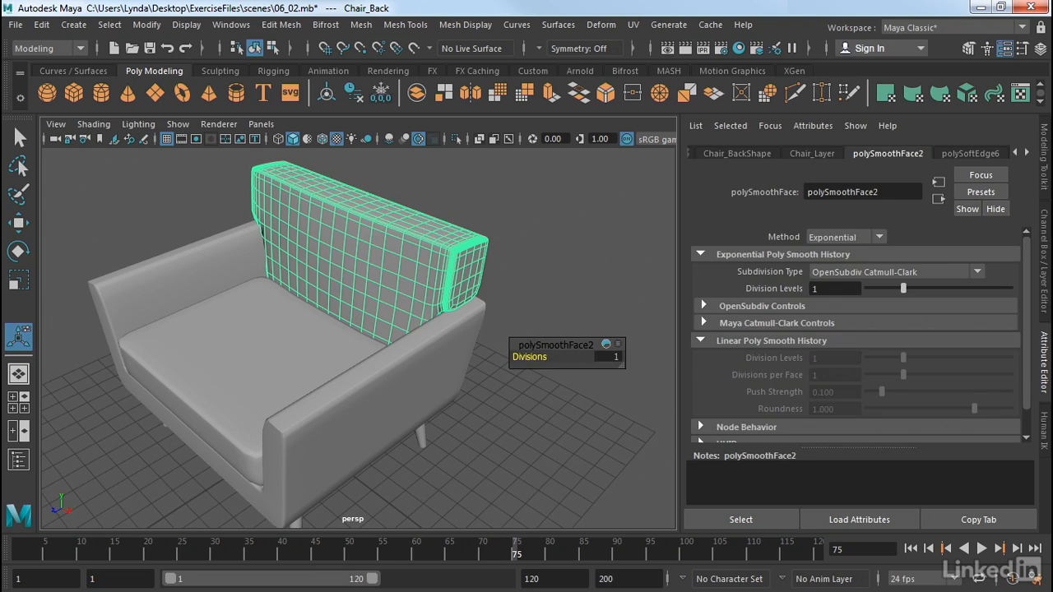
- Try the Maya Catmull-Clark and OpenSubdiv Catmull-Clark Adaptive subdivision types on the chair back, ending on OpenSubdiv Catmull-Clark
{"action": "right_click_drag", "start_coordinate": [404, 269], "coordinate": [594, 290], "text": "alt"}
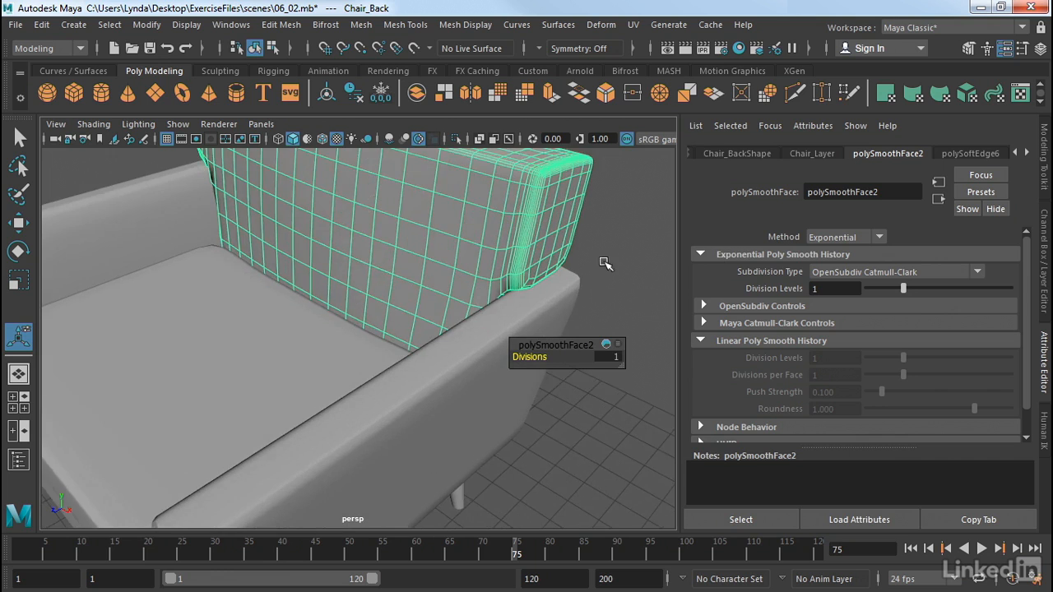
{"action": "middle_click_drag", "start_coordinate": [605, 264], "coordinate": [588, 312], "text": "alt"}
{"action": "left_click_drag", "start_coordinate": [588, 312], "coordinate": [613, 261], "text": "alt"}
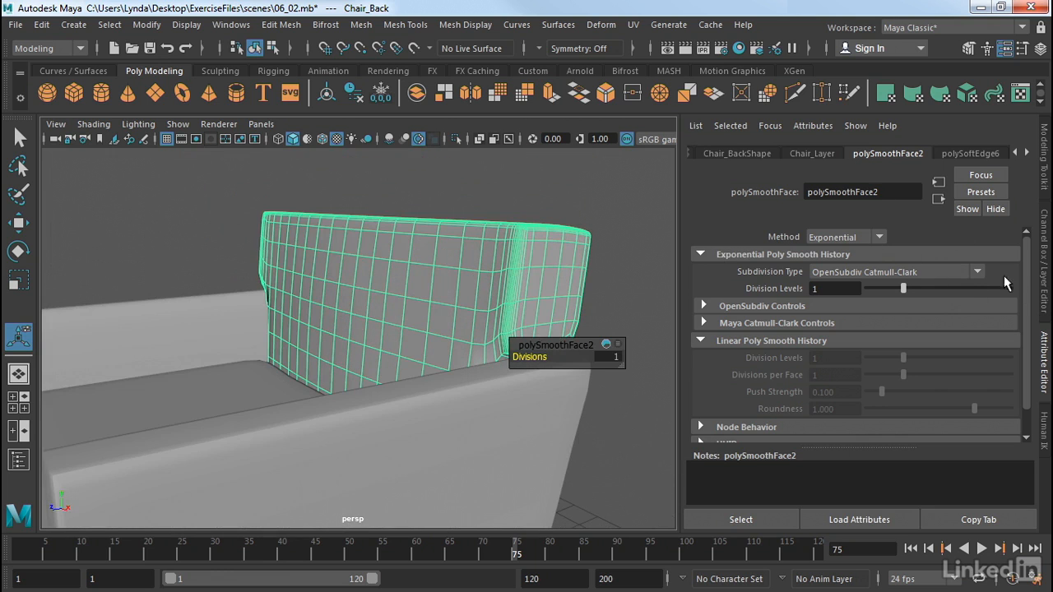
{"action": "left_click_drag", "start_coordinate": [1029, 265], "coordinate": [1025, 242]}
{"action": "mouse_move", "coordinate": [901, 288]}
{"action": "left_mouse_down"}
{"action": "mouse_move", "coordinate": [853, 292]}
{"action": "mouse_move", "coordinate": [897, 292]}
{"action": "left_mouse_up"}
{"action": "left_click", "coordinate": [848, 273]}
{"action": "left_click", "coordinate": [842, 290]}
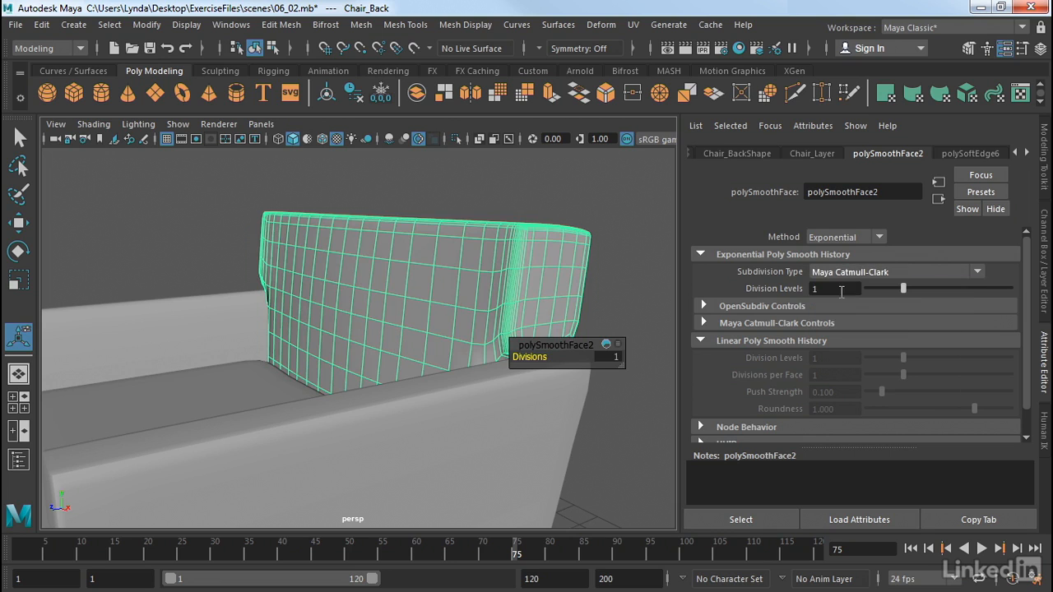
{"action": "left_click", "coordinate": [836, 277]}
{"action": "left_click", "coordinate": [848, 320]}
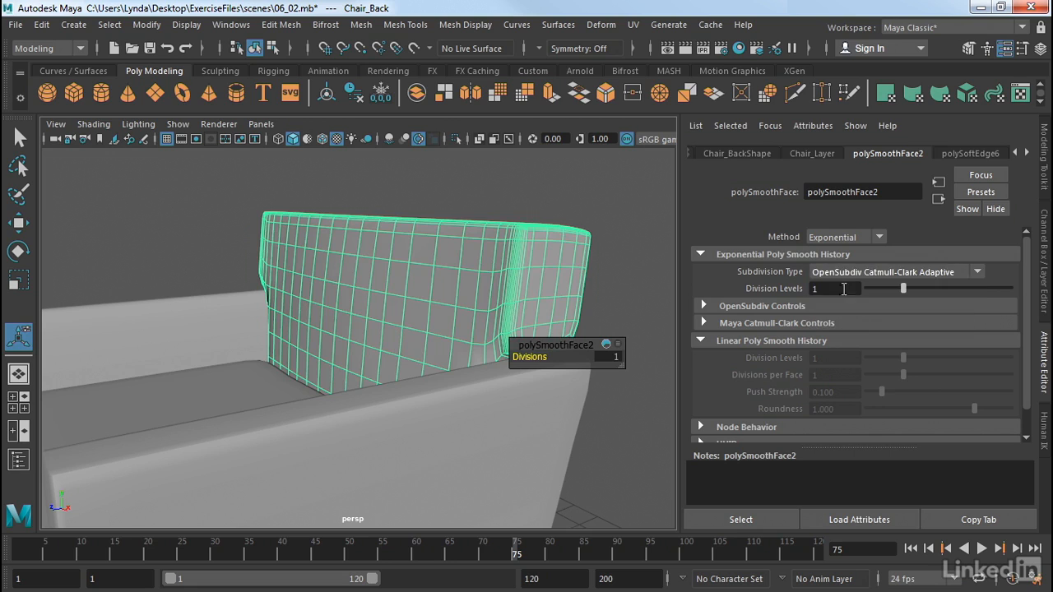
{"action": "left_click", "coordinate": [843, 275]}
{"action": "left_click", "coordinate": [851, 306]}
- Compare the Linear and Exponential smoothing methods on the chair back, and leave the method set to Linear
{"action": "left_click", "coordinate": [835, 238]}
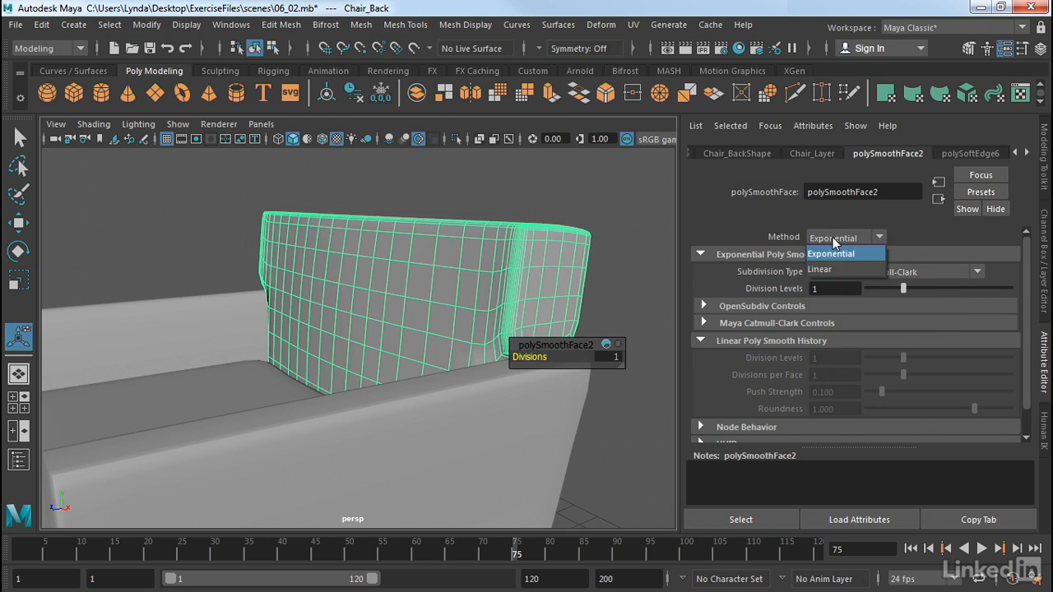
{"action": "left_click", "coordinate": [823, 270]}
{"action": "left_click", "coordinate": [829, 238]}
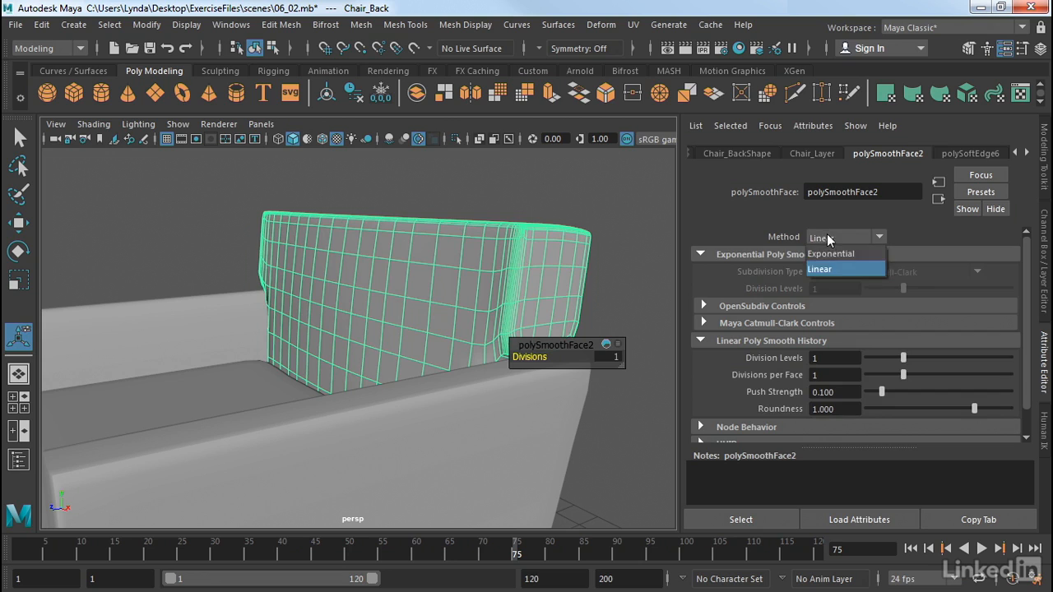
{"action": "left_click", "coordinate": [829, 254]}
{"action": "left_click", "coordinate": [835, 238]}
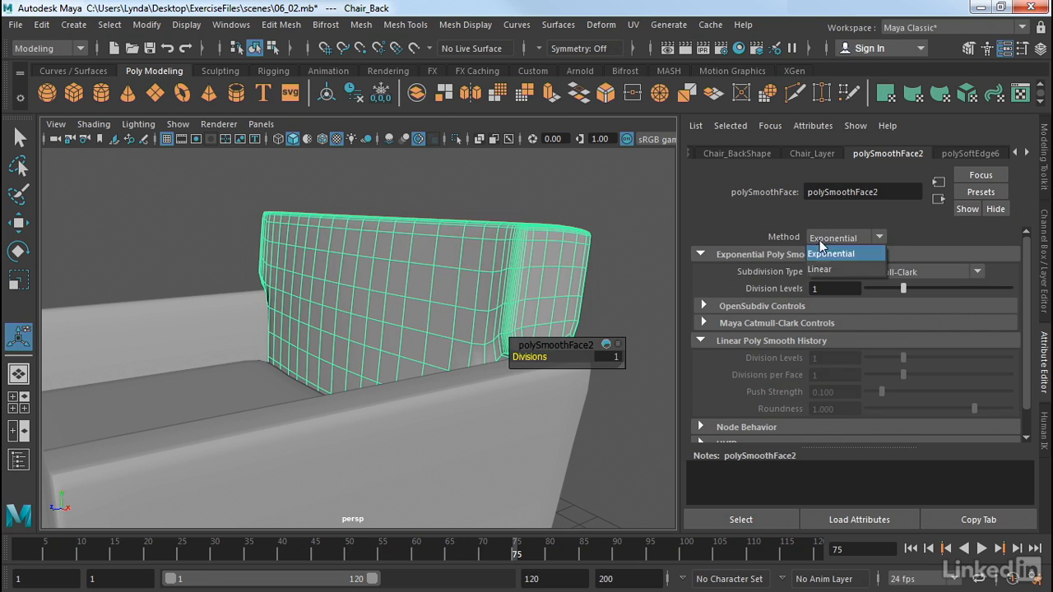
{"action": "left_click", "coordinate": [832, 271]}
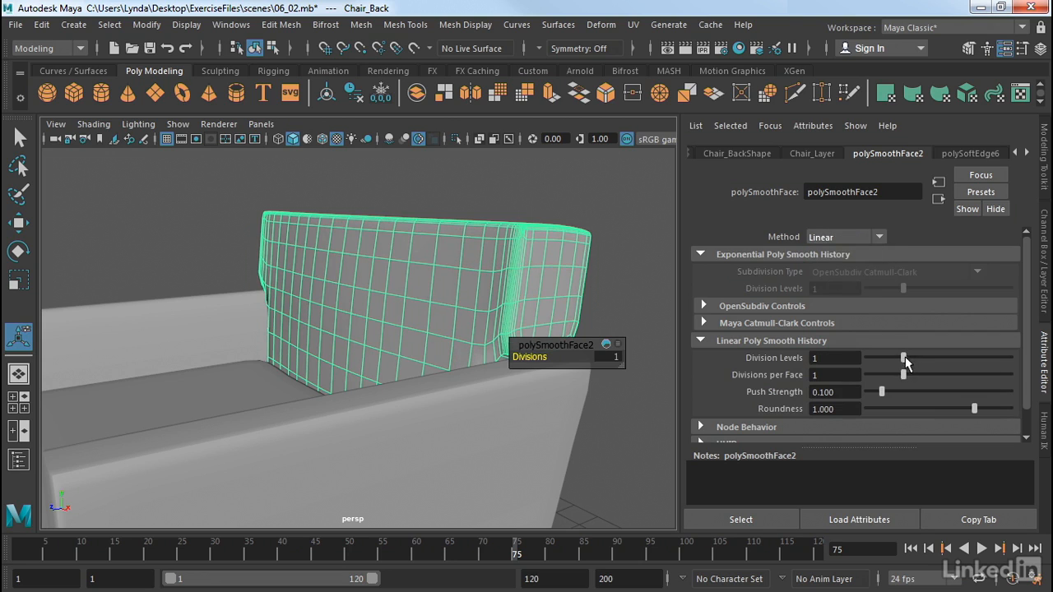
- Adjust Divisions per Face and Roundness in the chair back's linear smoothing settings, and deselect the back
{"action": "mouse_move", "coordinate": [903, 376]}
{"action": "left_mouse_down"}
{"action": "mouse_move", "coordinate": [946, 376]}
{"action": "mouse_move", "coordinate": [905, 378]}
{"action": "left_mouse_up"}
{"action": "mouse_move", "coordinate": [974, 409]}
{"action": "left_mouse_down"}
{"action": "mouse_move", "coordinate": [911, 411]}
{"action": "mouse_move", "coordinate": [981, 413]}
{"action": "mouse_move", "coordinate": [958, 414]}
{"action": "left_mouse_up"}
{"action": "left_click", "coordinate": [645, 298]}
{"action": "right_click_drag", "start_coordinate": [646, 288], "coordinate": [437, 287], "text": "alt"}
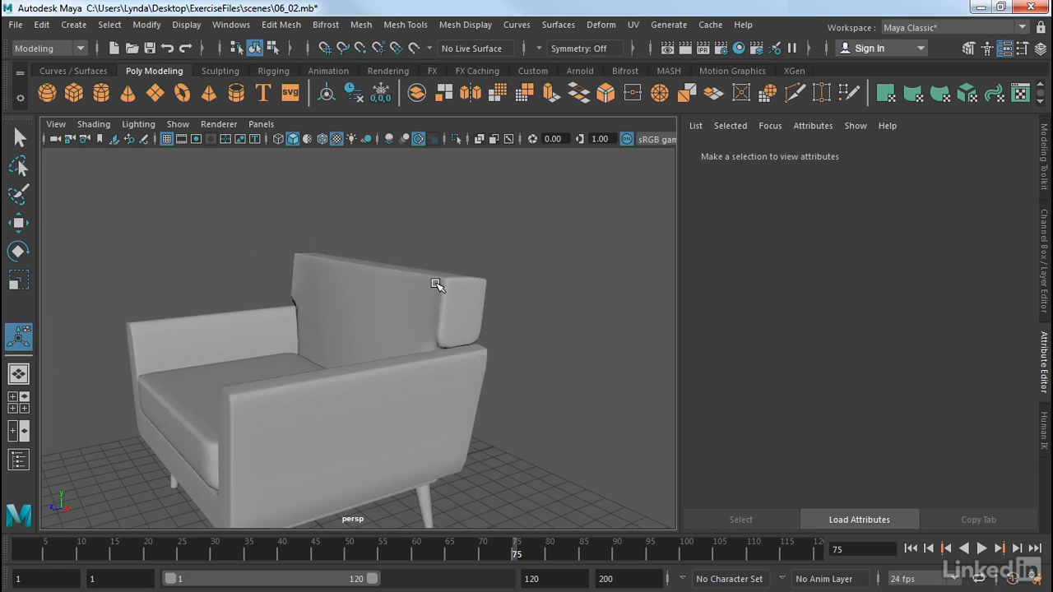
{"action": "left_click_drag", "start_coordinate": [437, 287], "coordinate": [518, 331], "text": "alt"}
{"action": "middle_click_drag", "start_coordinate": [517, 332], "coordinate": [569, 306], "text": "alt"}
{"action": "left_click_drag", "start_coordinate": [599, 290], "coordinate": [496, 298], "text": "alt"}
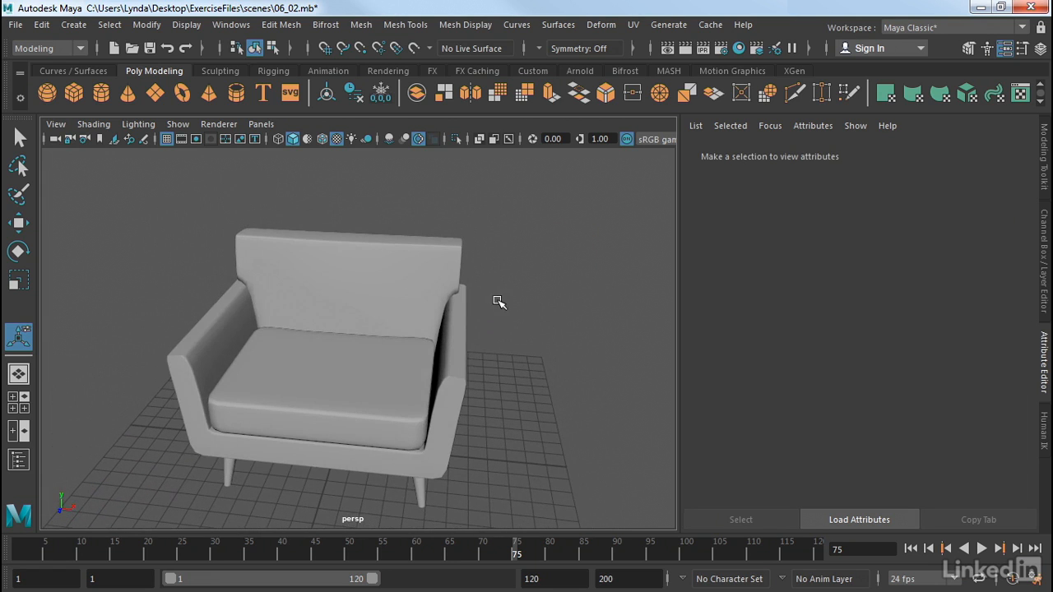